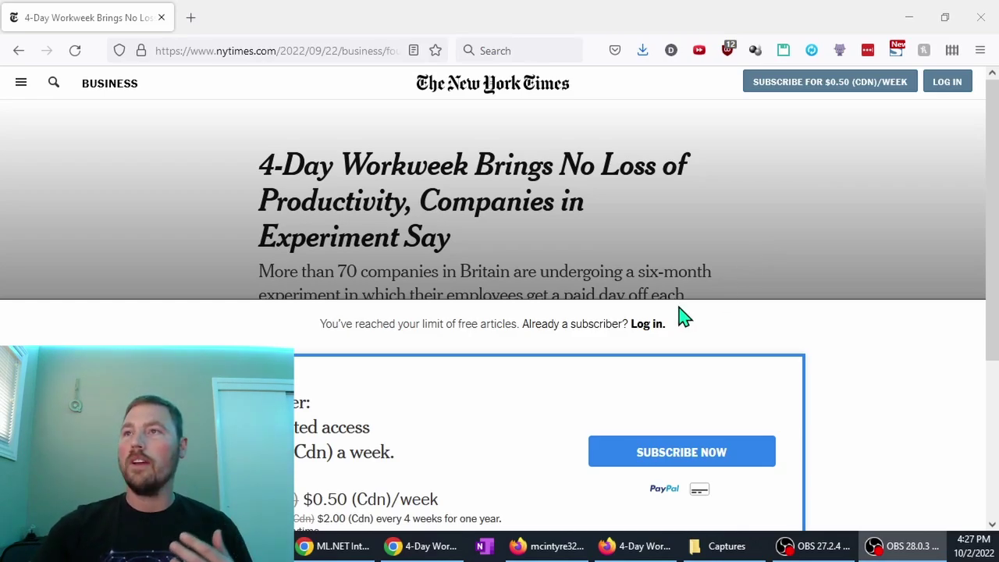
- Reload the paywalled NYT article in Firefox and scroll through it
{"action": "left_click", "coordinate": [656, 196]}
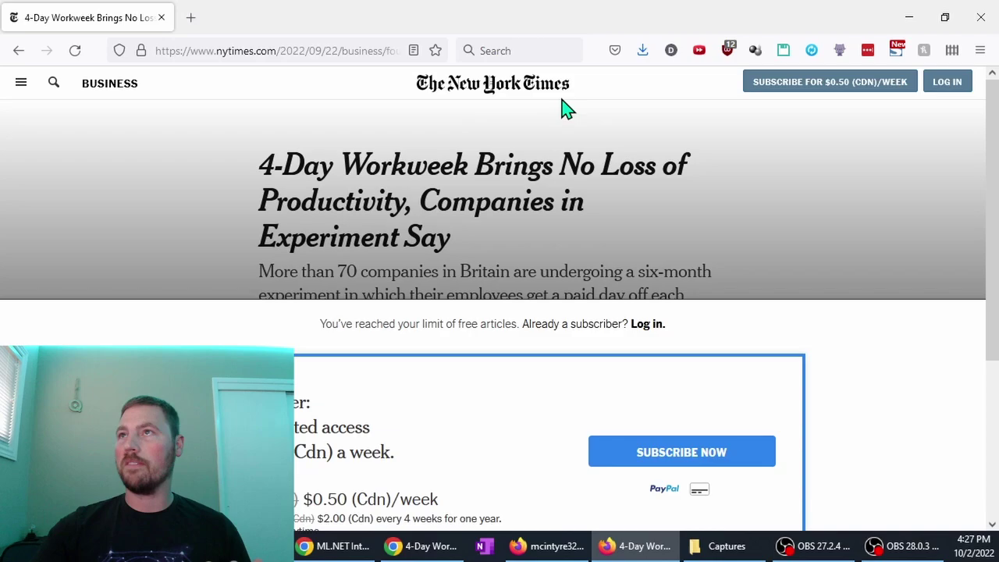
{"action": "left_click", "coordinate": [75, 51]}
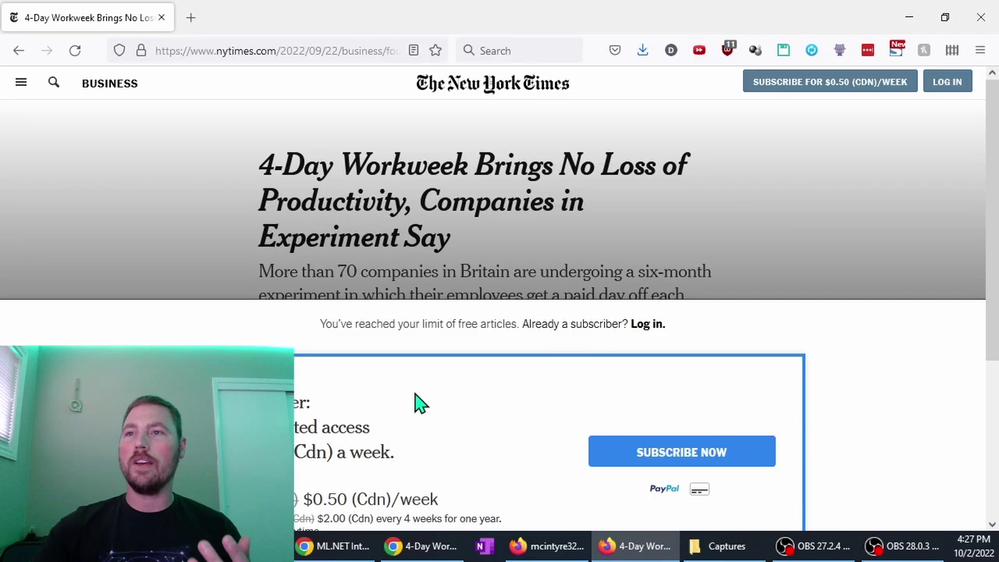
{"action": "scroll", "coordinate": [462, 452], "scroll_direction": "down", "scroll_amount": 3}
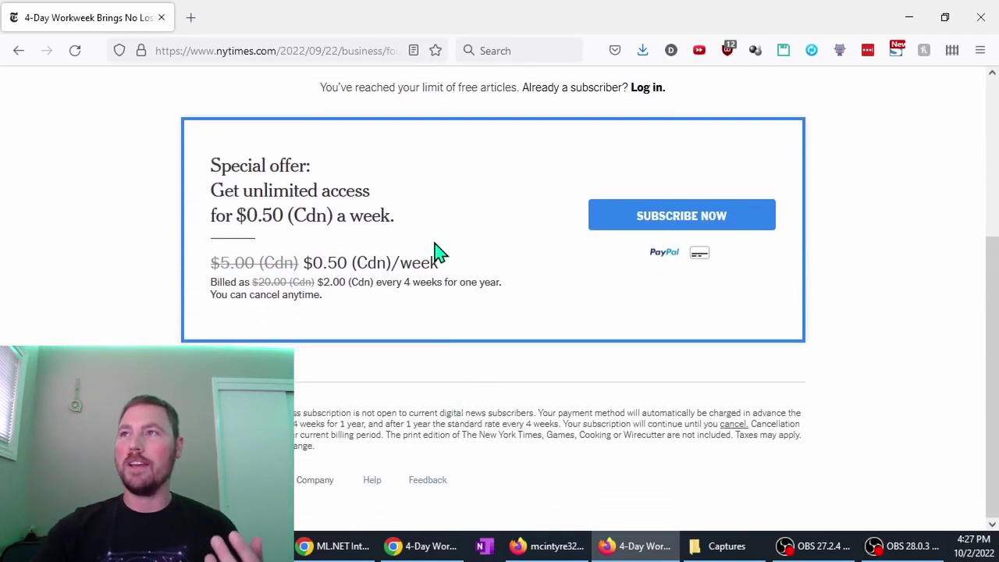
{"action": "scroll", "coordinate": [452, 245], "scroll_direction": "up", "scroll_amount": 3}
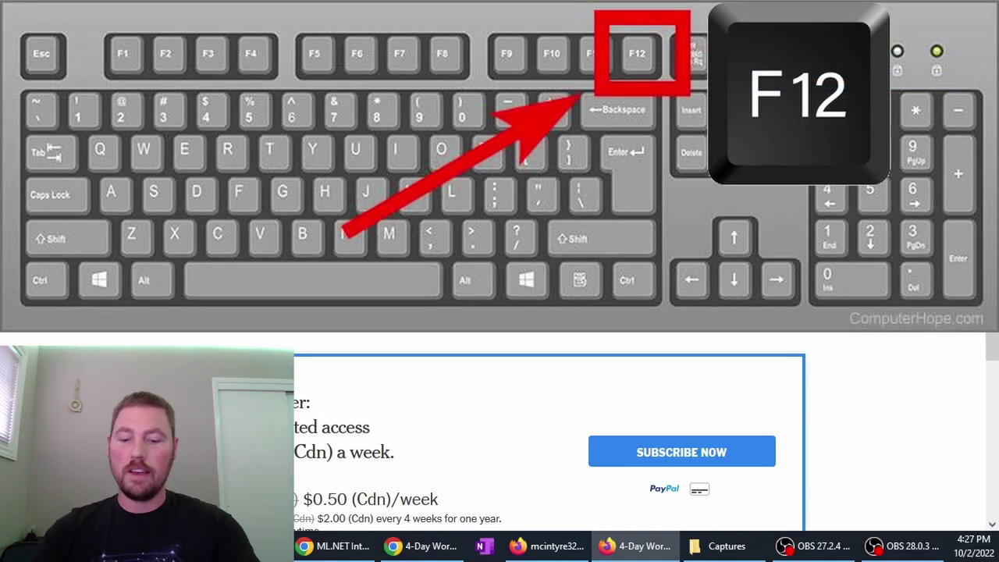
- Tick Disable JavaScript in the Firefox developer tools' Advanced settings
{"action": "key", "text": "F12"}
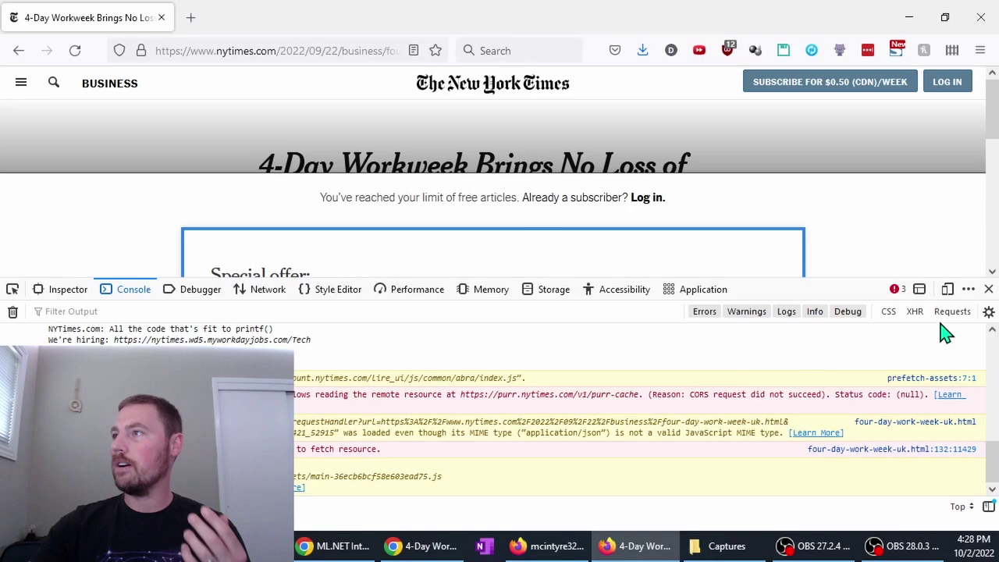
{"action": "left_click", "coordinate": [968, 289]}
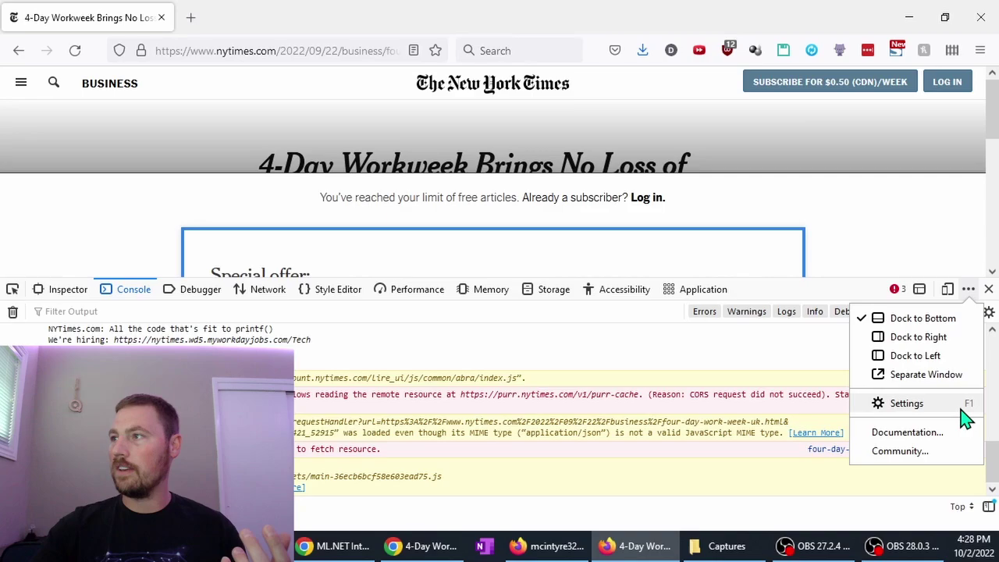
{"action": "left_click", "coordinate": [934, 406]}
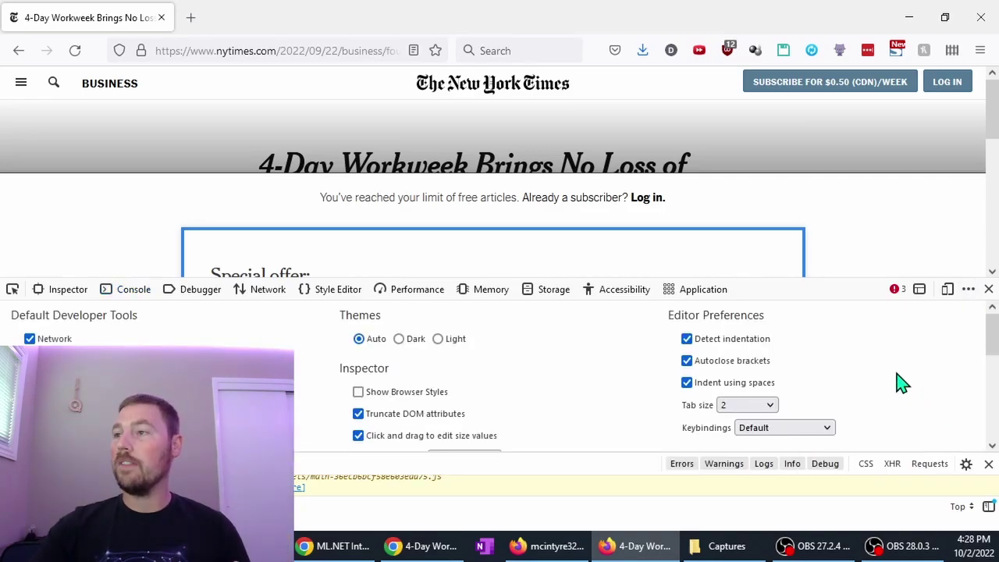
{"action": "scroll", "coordinate": [897, 373], "scroll_direction": "down", "scroll_amount": 4}
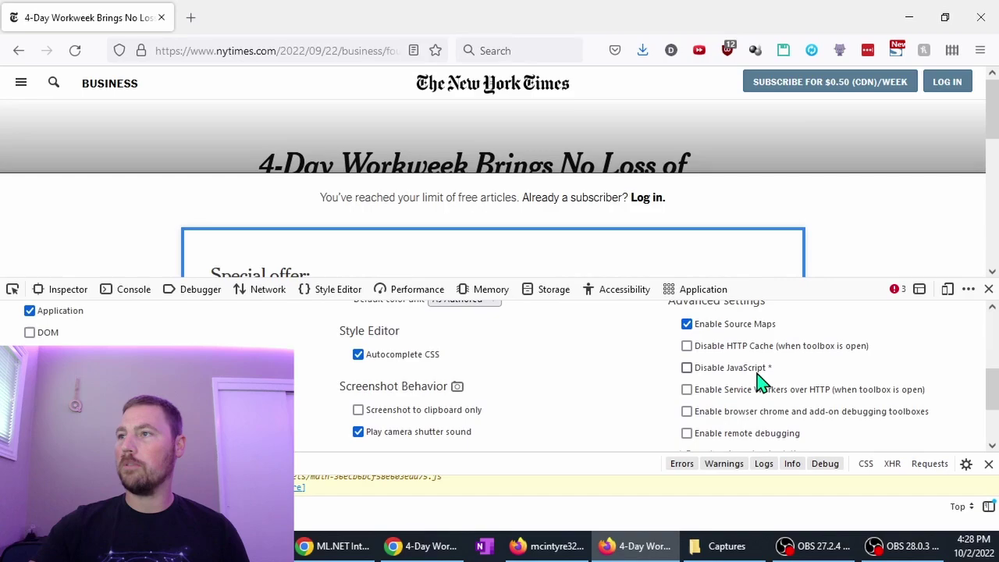
{"action": "left_click", "coordinate": [687, 370]}
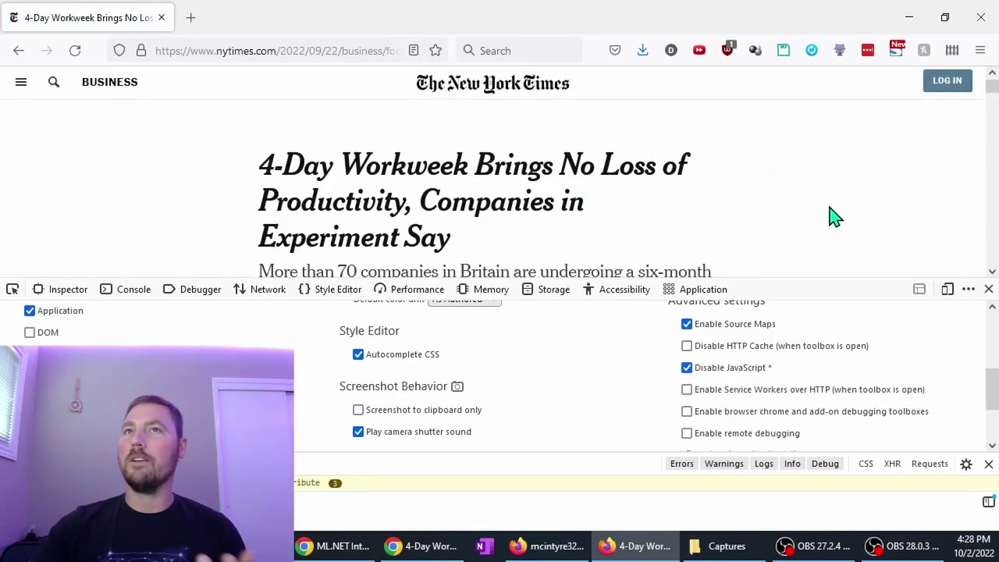
- Close the developer tools, scroll through the unblocked article, then switch to Chrome
{"action": "left_click", "coordinate": [987, 288]}
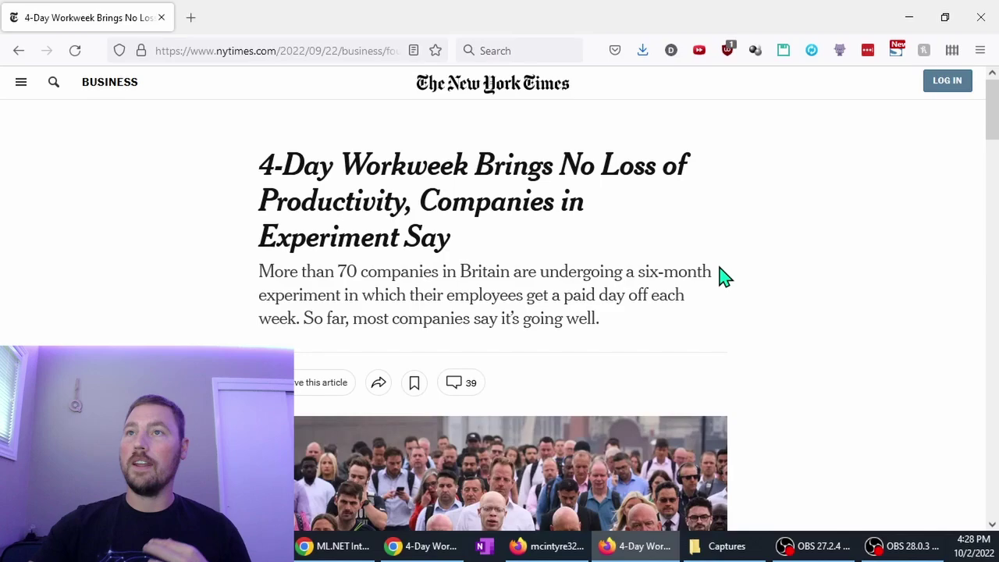
{"action": "scroll", "coordinate": [718, 272], "scroll_direction": "down", "scroll_amount": 10}
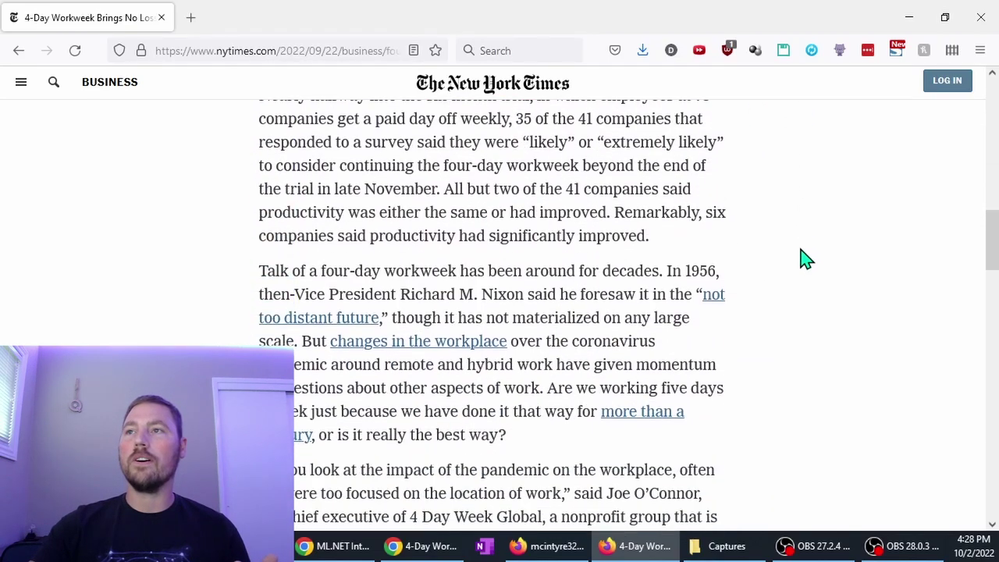
{"action": "scroll", "coordinate": [803, 260], "scroll_direction": "down", "scroll_amount": 8}
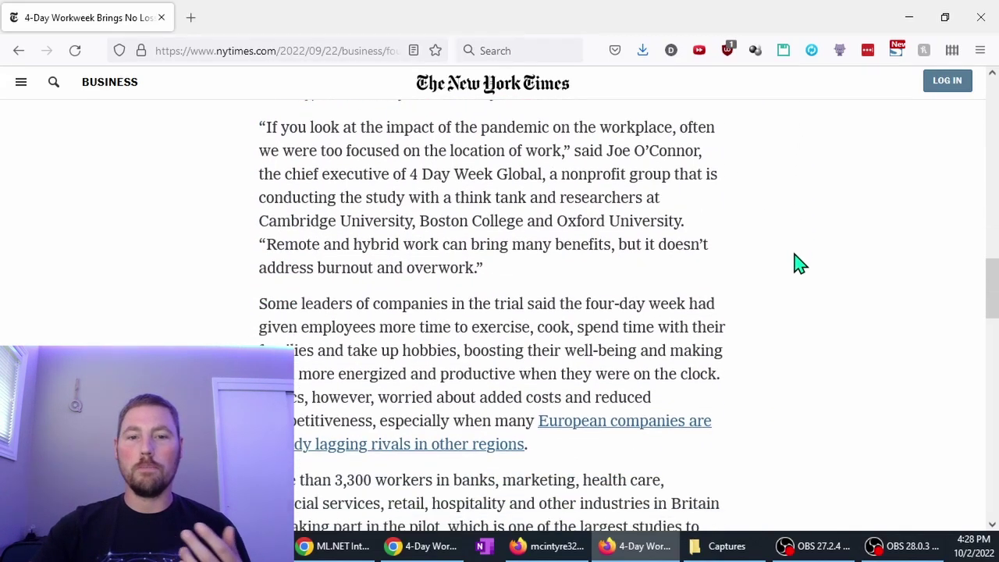
{"action": "scroll", "coordinate": [800, 264], "scroll_direction": "down", "scroll_amount": 9}
{"action": "scroll", "coordinate": [796, 263], "scroll_direction": "up", "scroll_amount": 5}
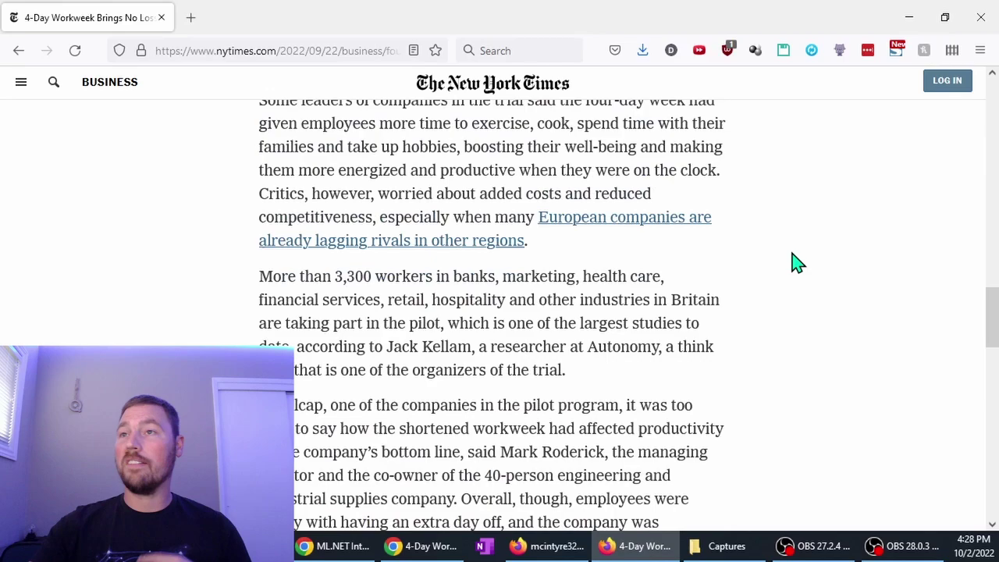
{"action": "scroll", "coordinate": [796, 263], "scroll_direction": "up", "scroll_amount": 1}
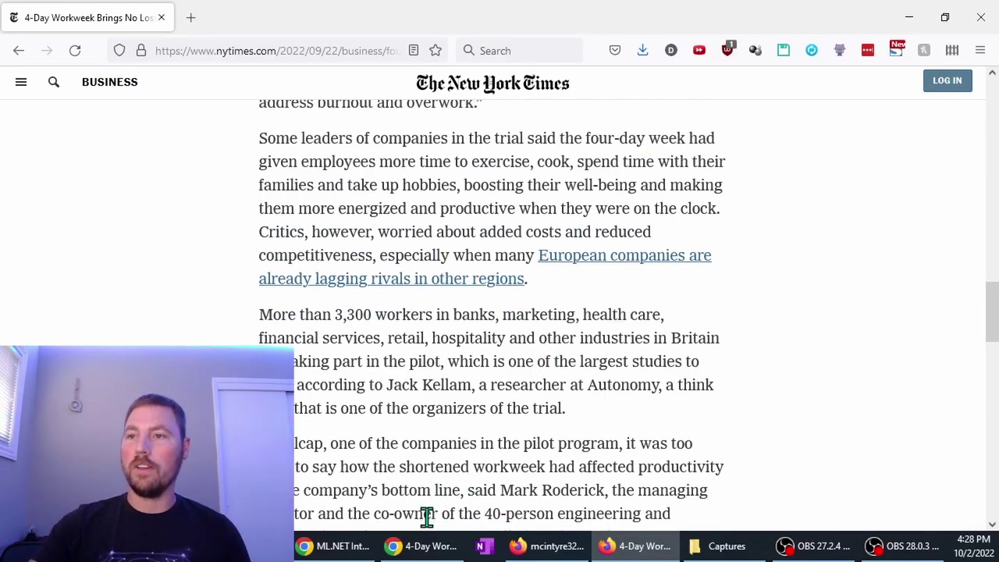
{"action": "left_click", "coordinate": [426, 549]}
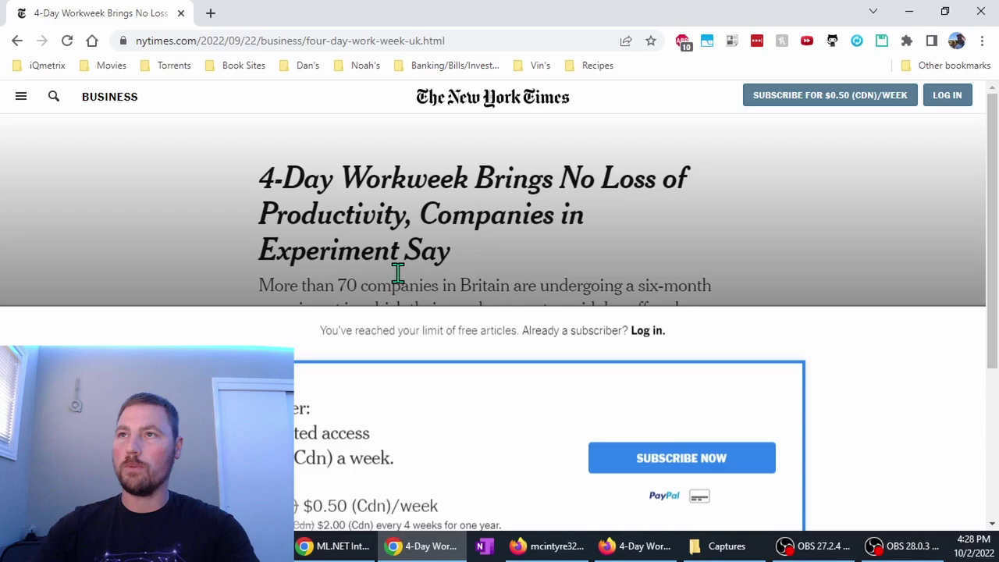
- Tick Debugger > Disable JavaScript in Chrome DevTools preferences, reload, and scroll the full article
{"action": "key", "text": "F12"}
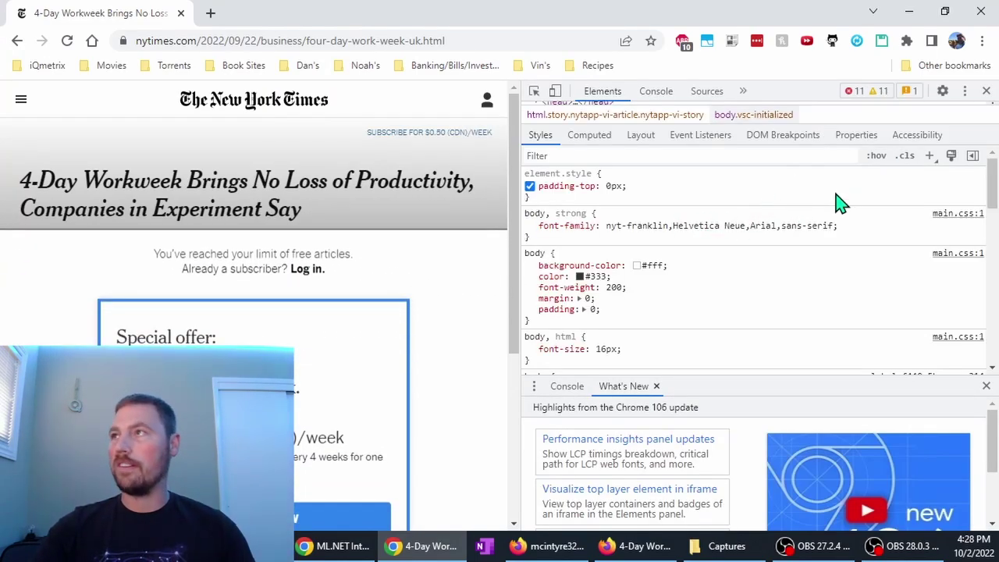
{"action": "left_click", "coordinate": [944, 92]}
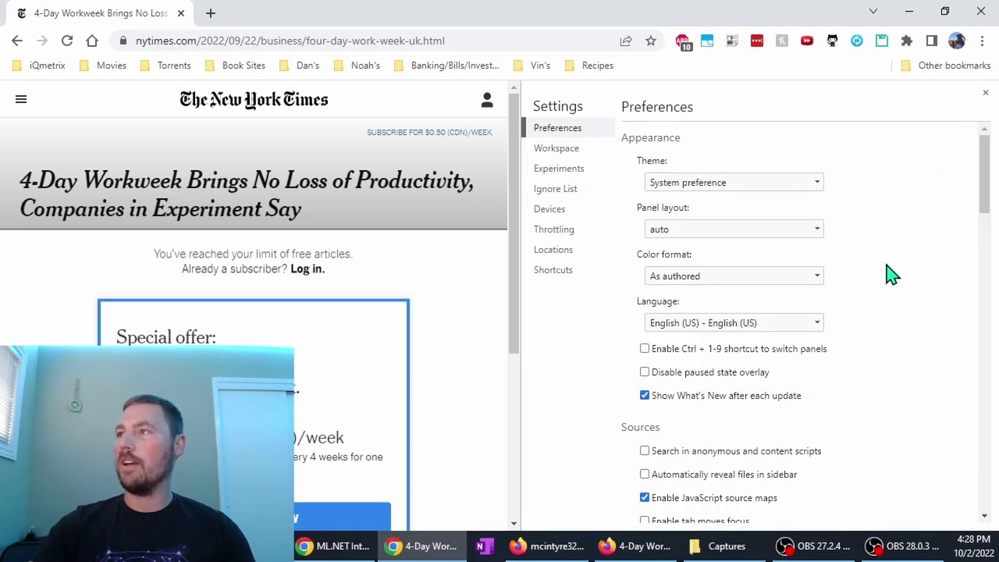
{"action": "scroll", "coordinate": [882, 281], "scroll_direction": "down", "scroll_amount": 20}
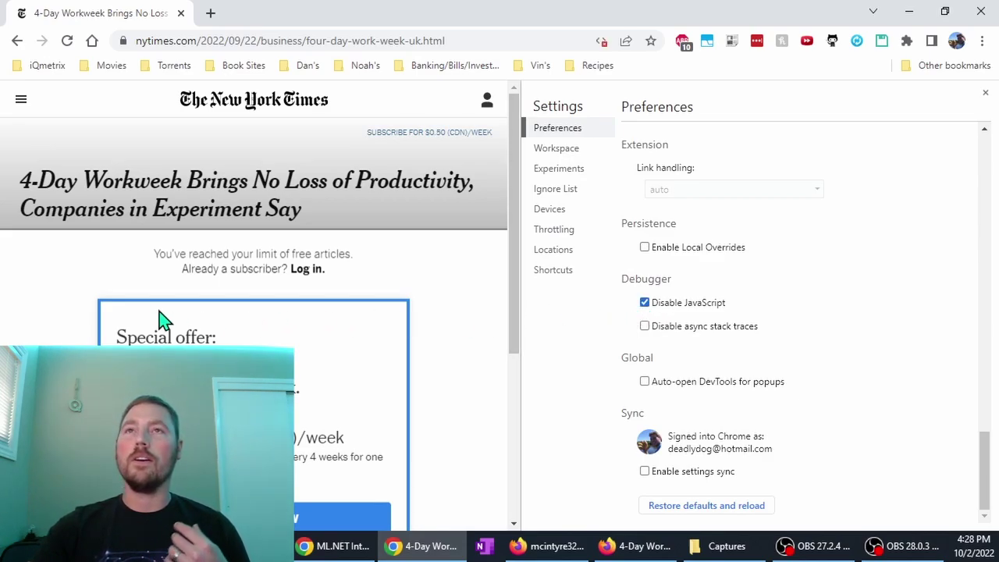
{"action": "left_click", "coordinate": [67, 43]}
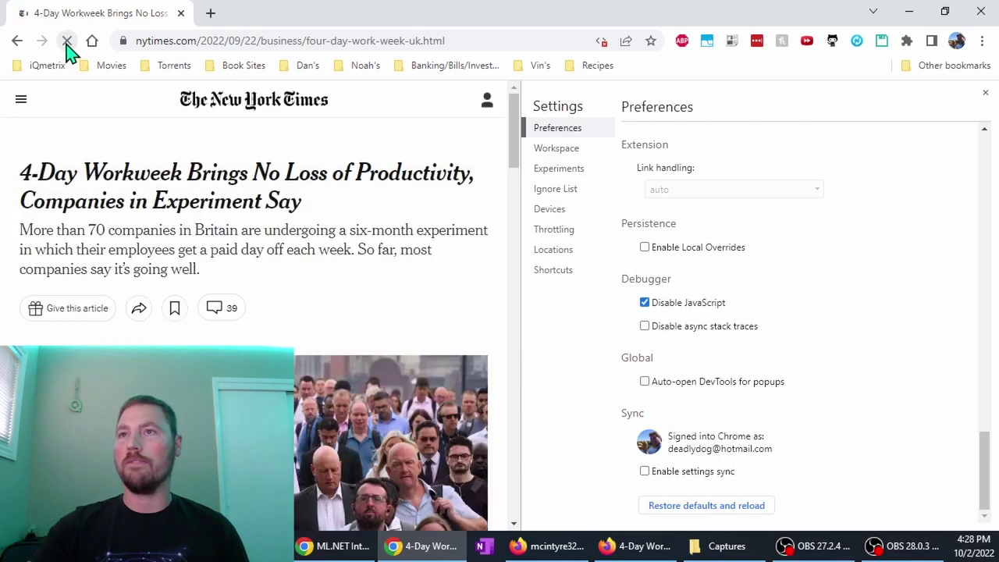
{"action": "scroll", "coordinate": [365, 231], "scroll_direction": "down", "scroll_amount": 15}
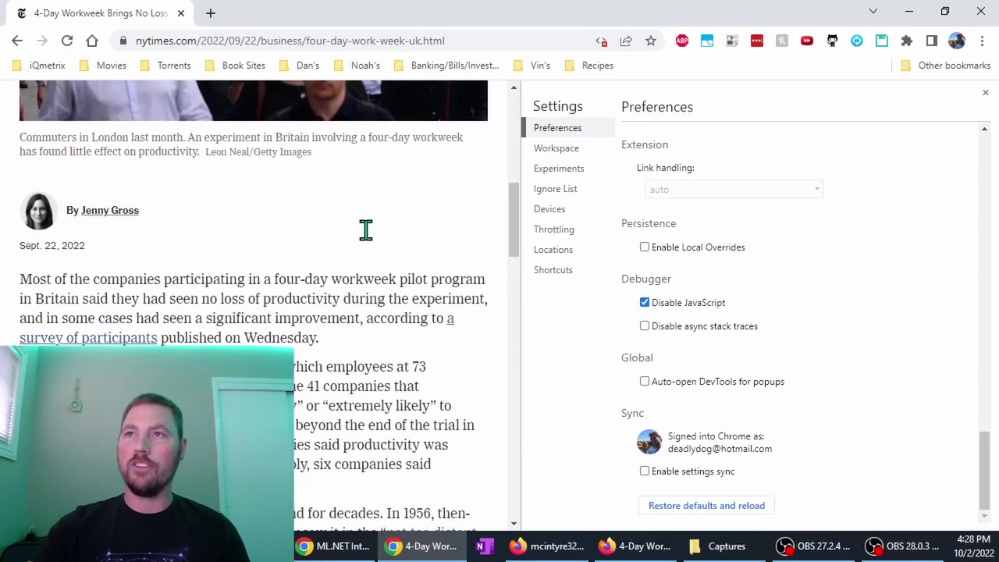
{"action": "scroll", "coordinate": [365, 231], "scroll_direction": "down", "scroll_amount": 10}
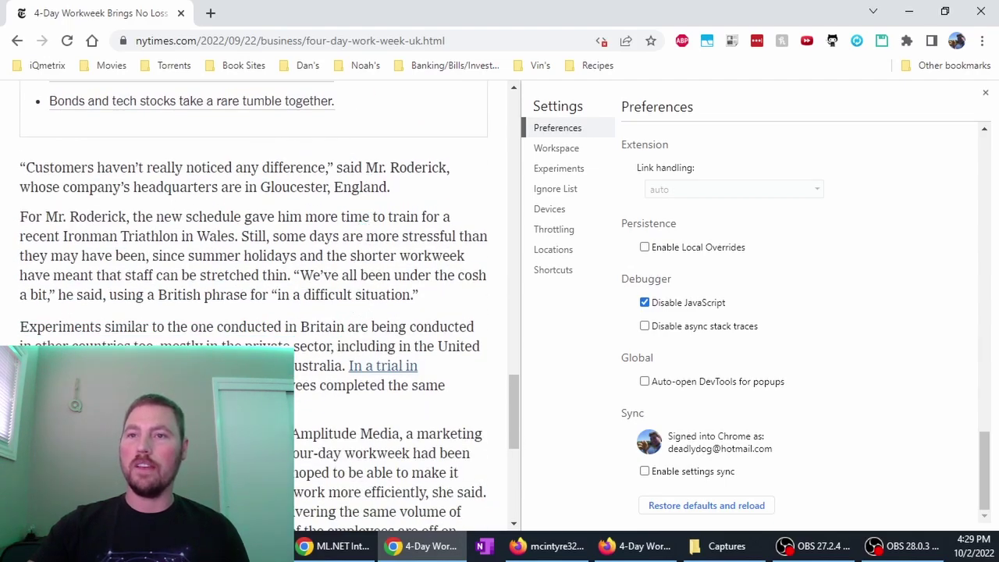
- In Edge, tick Disable JavaScript in DevTools preferences and reload the article
{"action": "key", "text": "alt+Tab"}
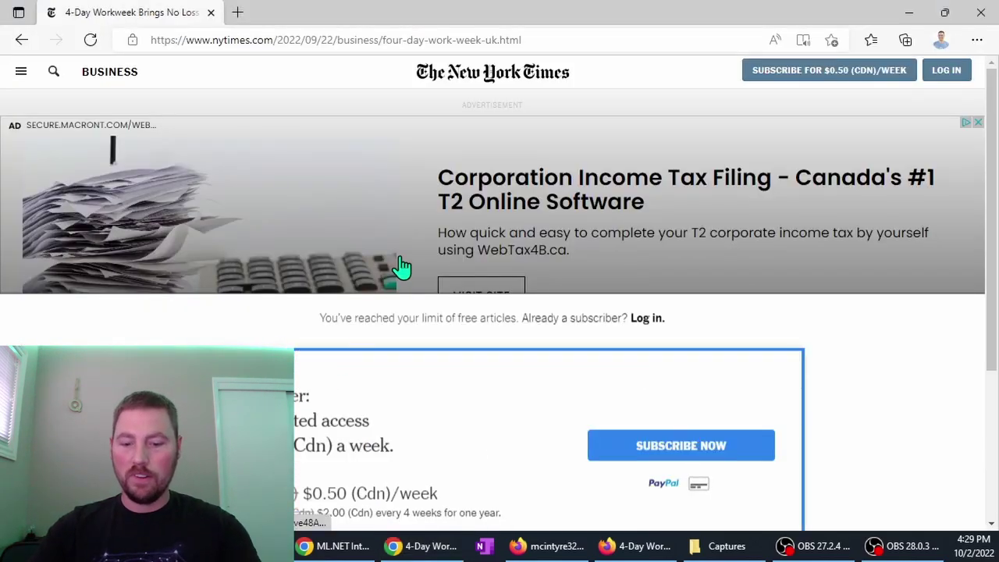
{"action": "key", "text": "F12"}
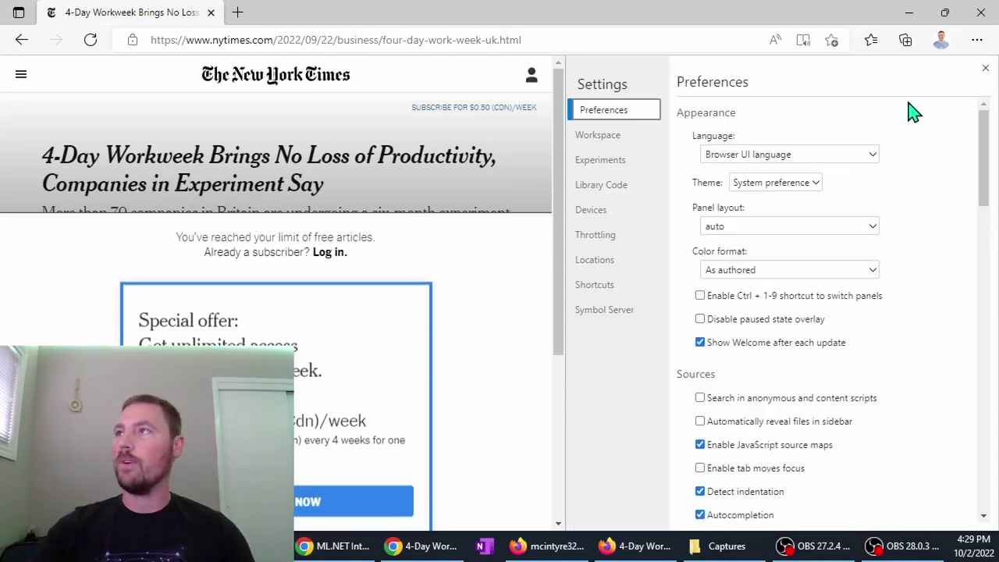
{"action": "scroll", "coordinate": [913, 164], "scroll_direction": "down", "scroll_amount": 5}
{"action": "scroll", "coordinate": [913, 172], "scroll_direction": "down", "scroll_amount": 10}
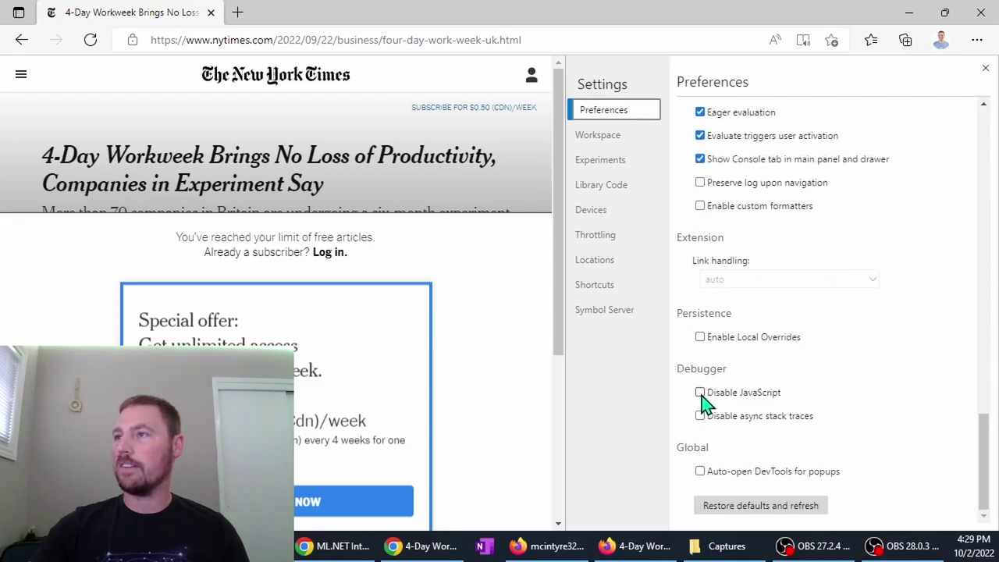
{"action": "left_click", "coordinate": [700, 394]}
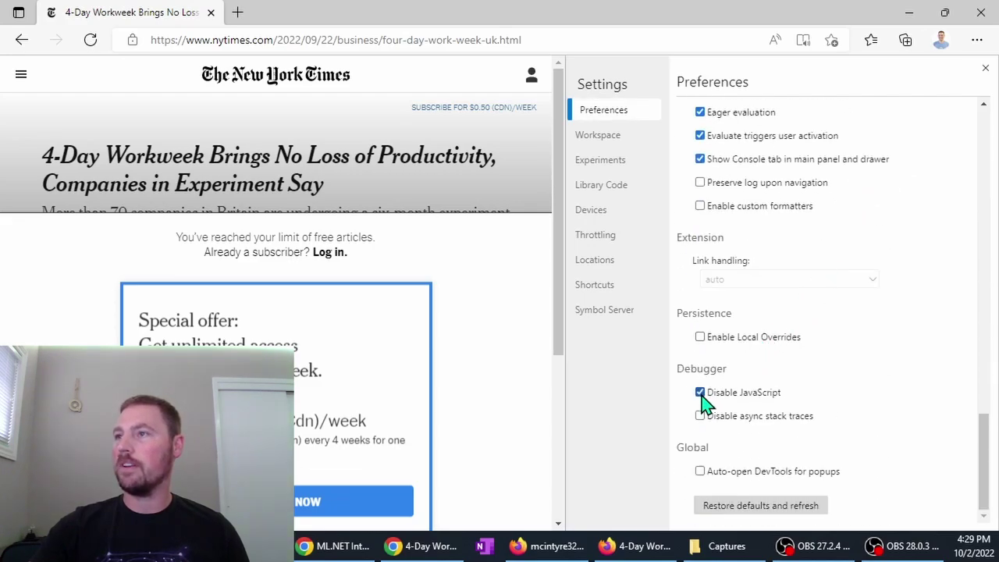
{"action": "left_click", "coordinate": [88, 41]}
{"action": "scroll", "coordinate": [437, 208], "scroll_direction": "down", "scroll_amount": 10}
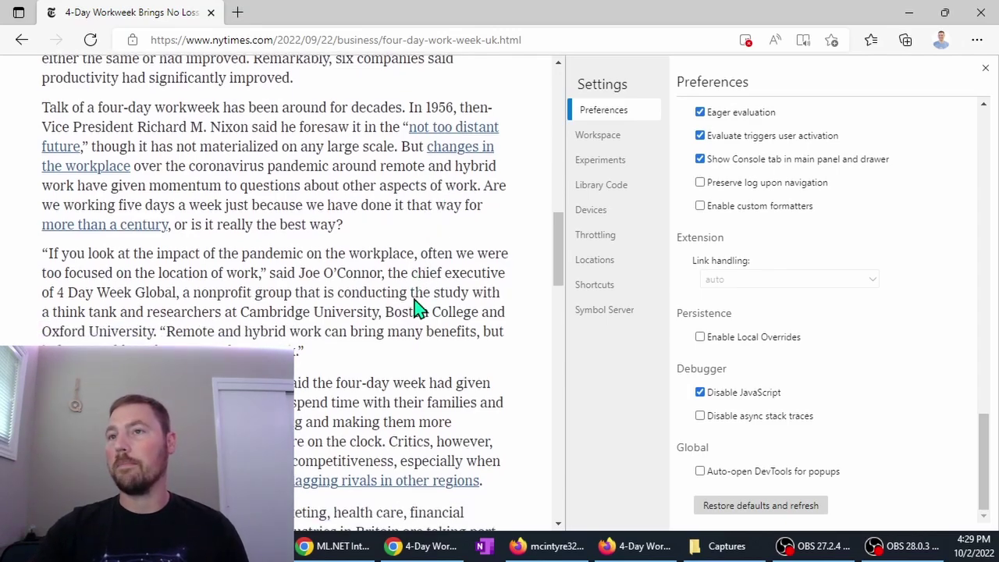
{"action": "scroll", "coordinate": [414, 304], "scroll_direction": "up", "scroll_amount": 15}
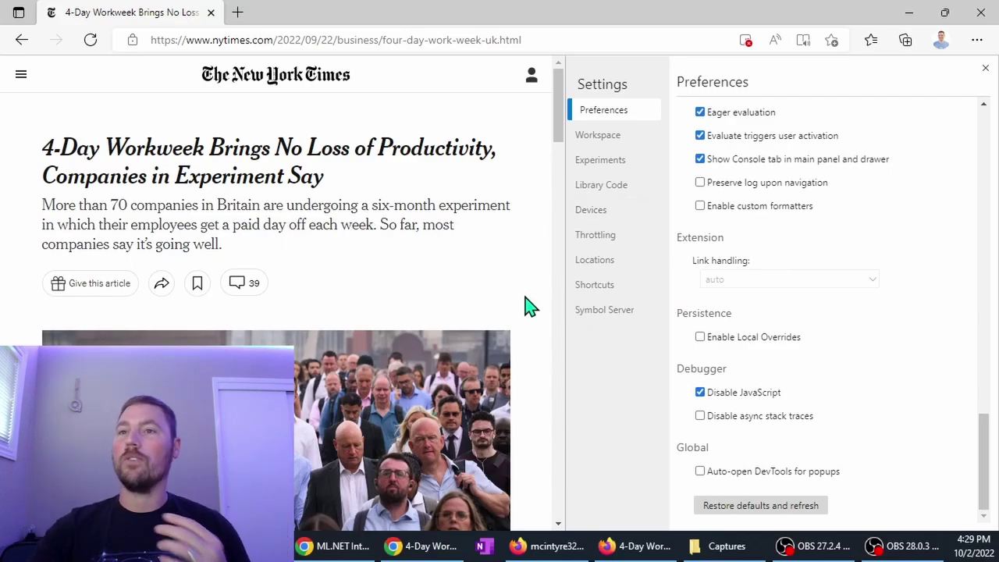
{"action": "scroll", "coordinate": [468, 288], "scroll_direction": "down", "scroll_amount": 10}
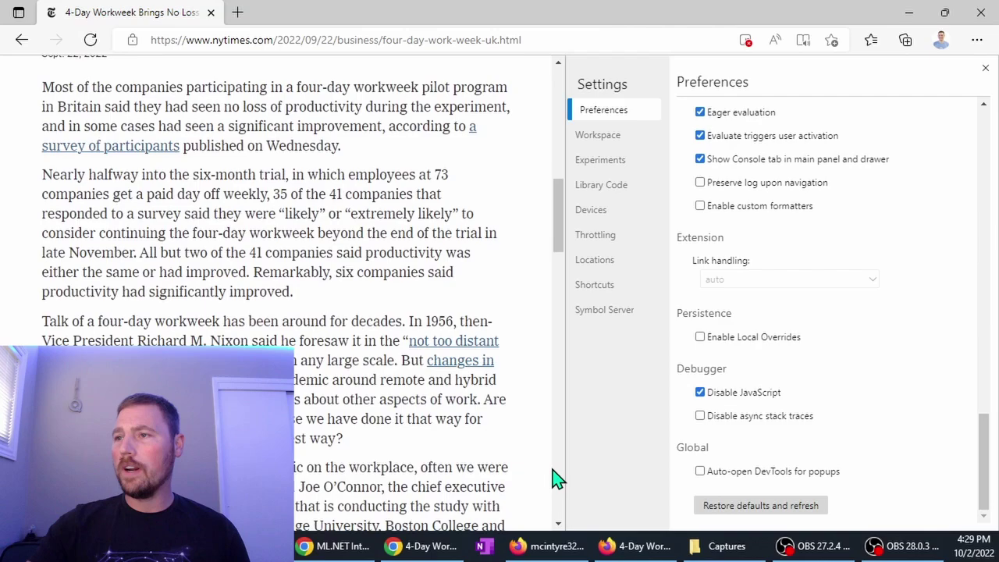
- Bring Firefox forward and show the developer tools settings for the NYT article
{"action": "left_click", "coordinate": [636, 547]}
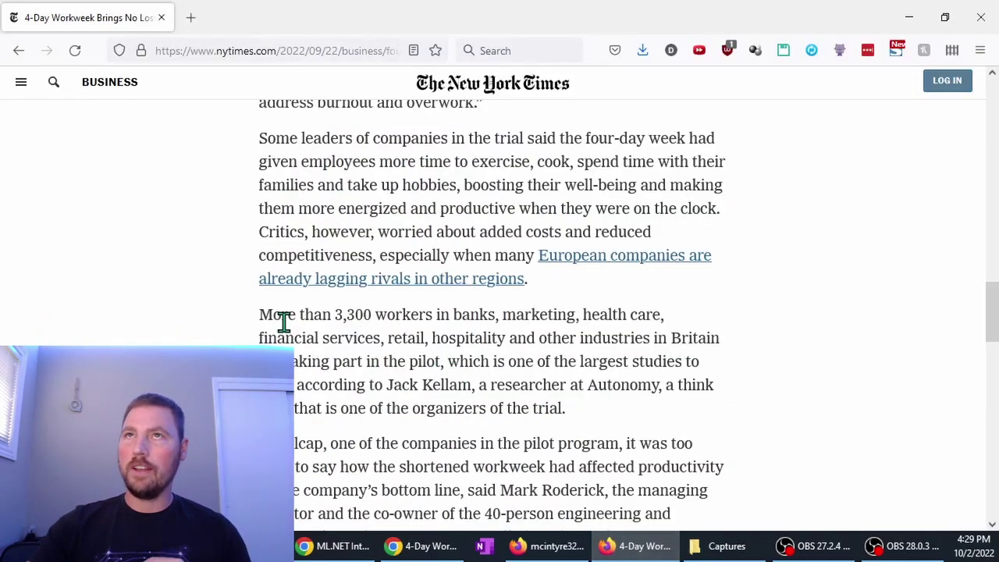
{"action": "key", "text": "F12"}
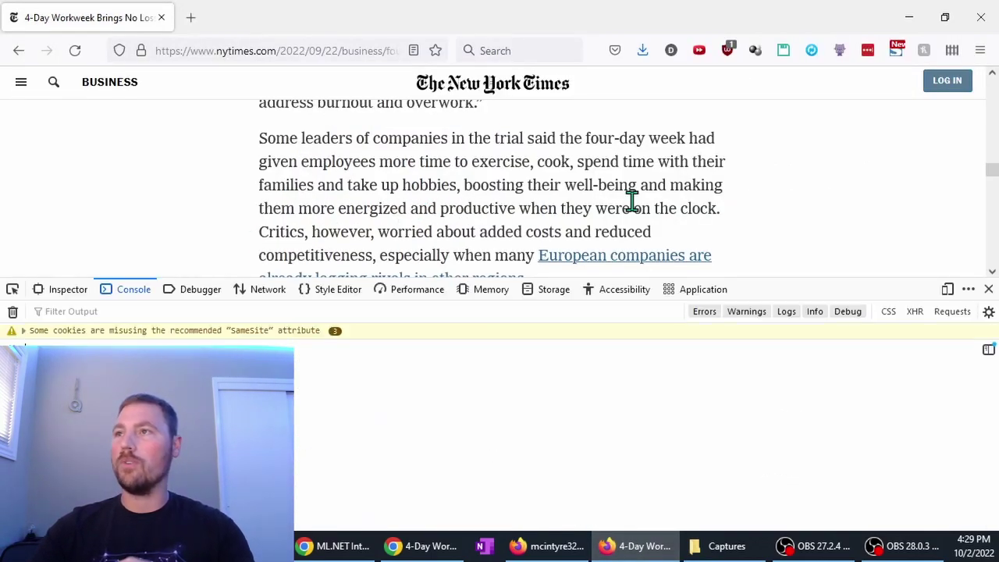
{"action": "left_click", "coordinate": [967, 289]}
{"action": "left_click", "coordinate": [908, 403]}
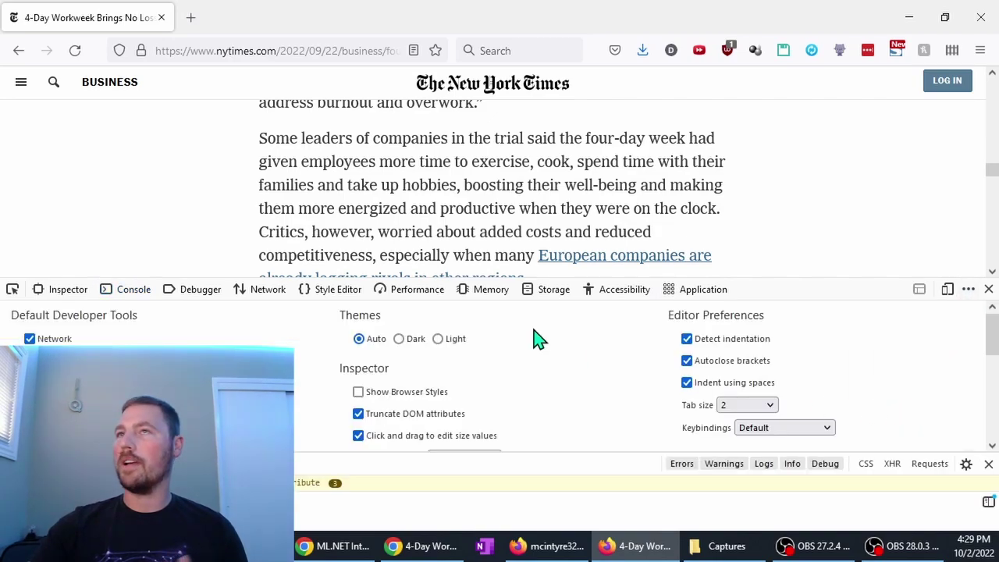
- Copy the article's web address and start a new tab
{"action": "left_click", "coordinate": [261, 50]}
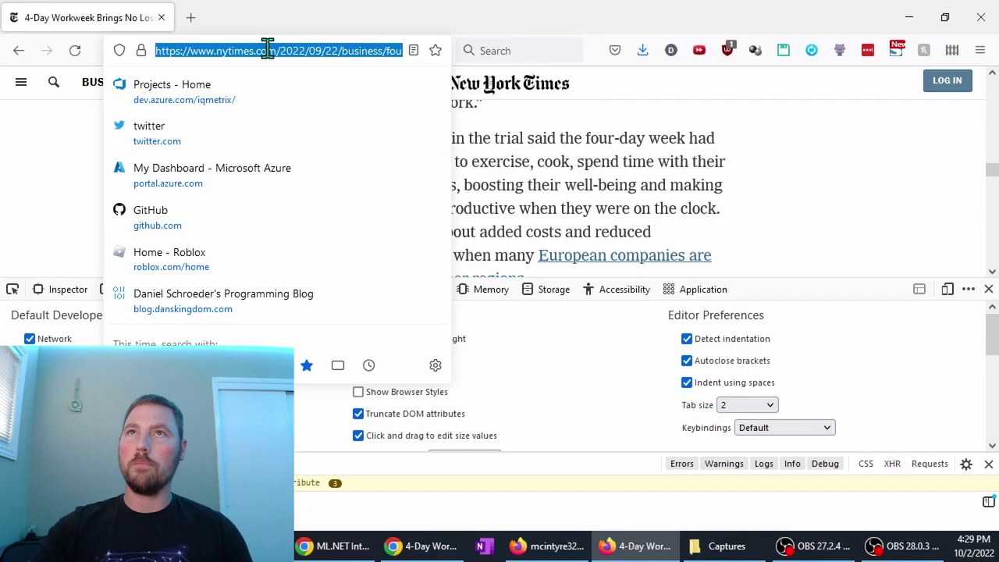
{"action": "key", "text": "ctrl+c"}
{"action": "left_click", "coordinate": [192, 18]}
- Load the pasted article URL in the new tab and close the original tab
{"action": "key", "text": "ctrl+v"}
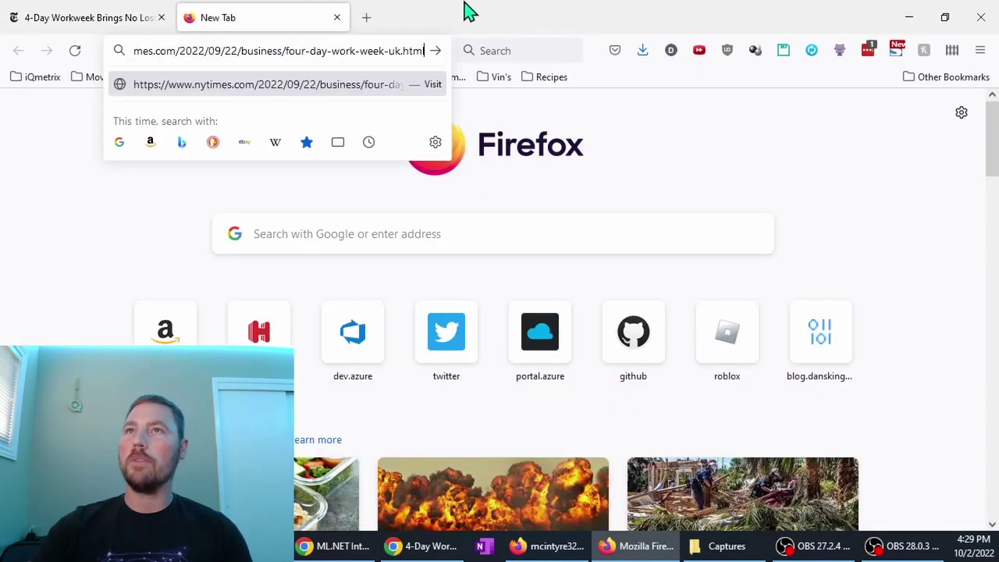
{"action": "key", "text": "Return"}
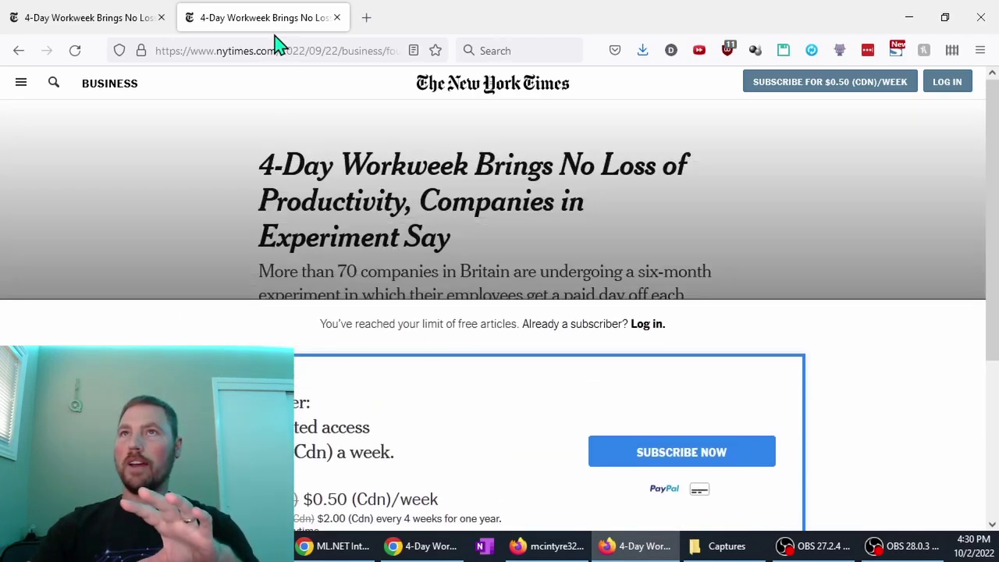
{"action": "left_click", "coordinate": [92, 20]}
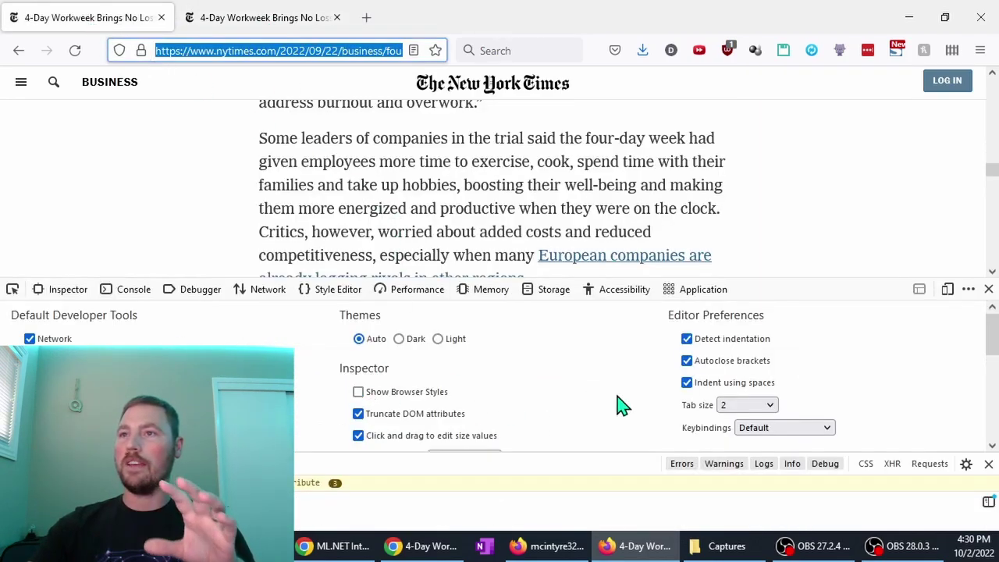
{"action": "scroll", "coordinate": [698, 419], "scroll_direction": "down", "scroll_amount": 4}
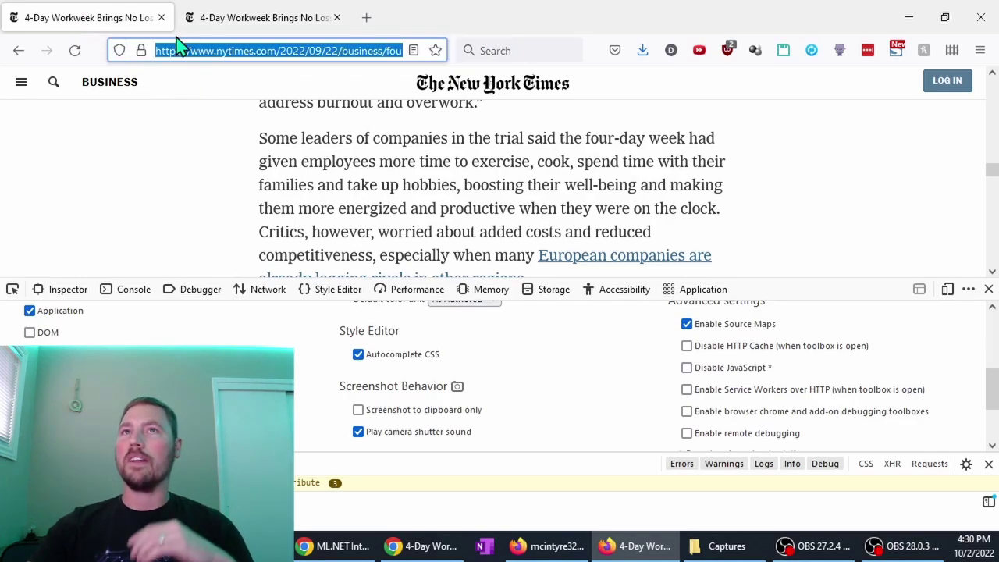
{"action": "left_click", "coordinate": [161, 17]}
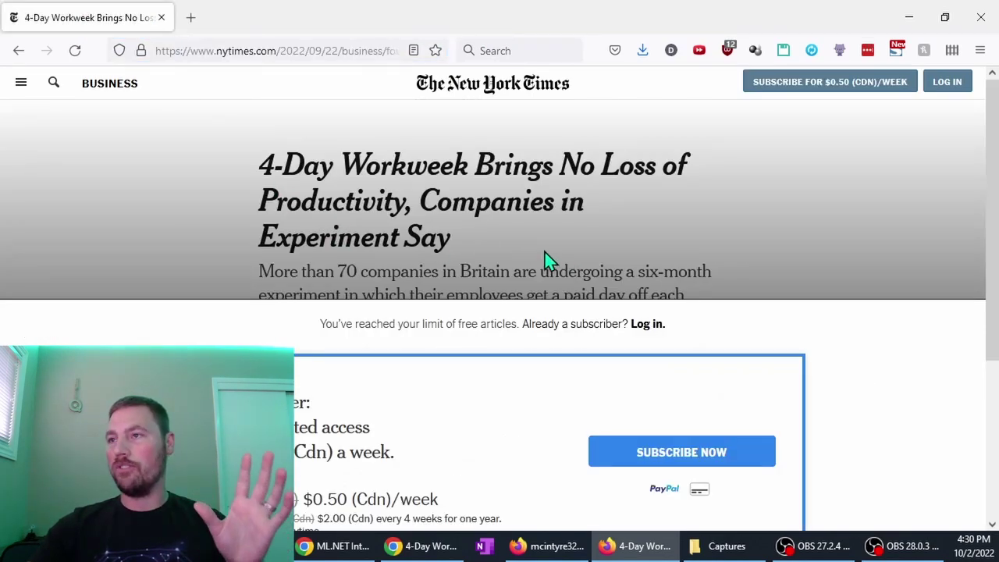